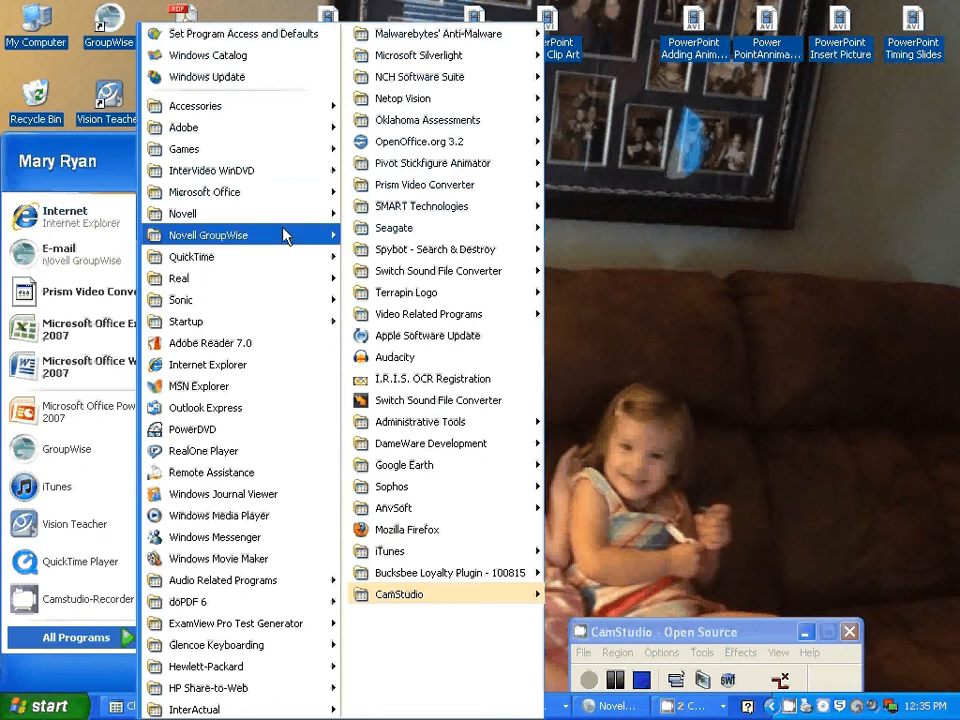
Open Microsoft Office Excel 2007 to start a blank workbook.
mouse_move(293, 195)
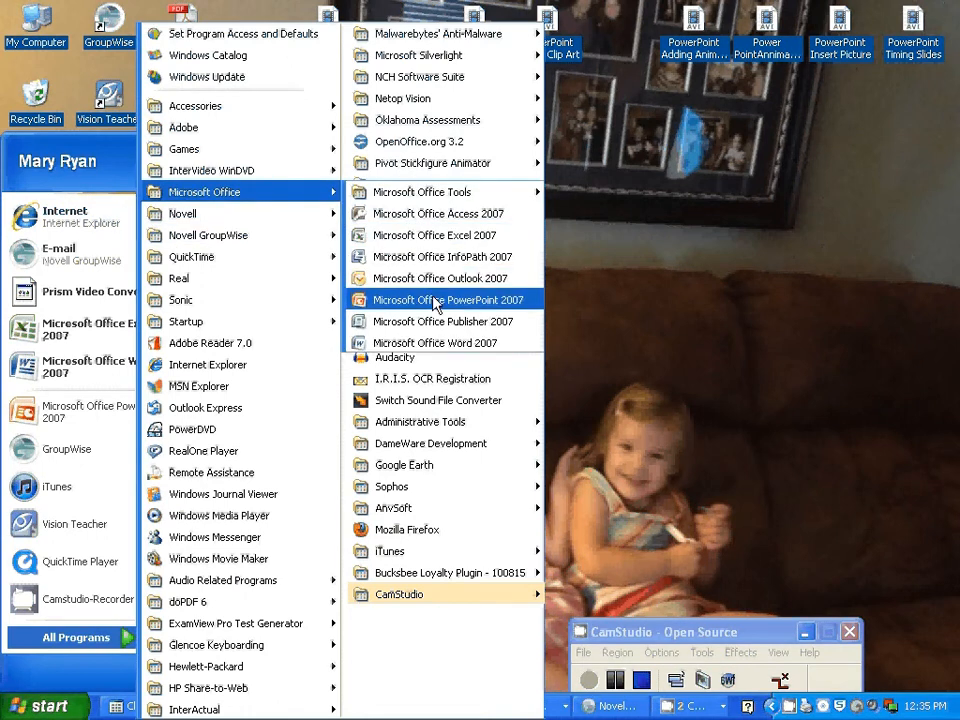
click(440, 236)
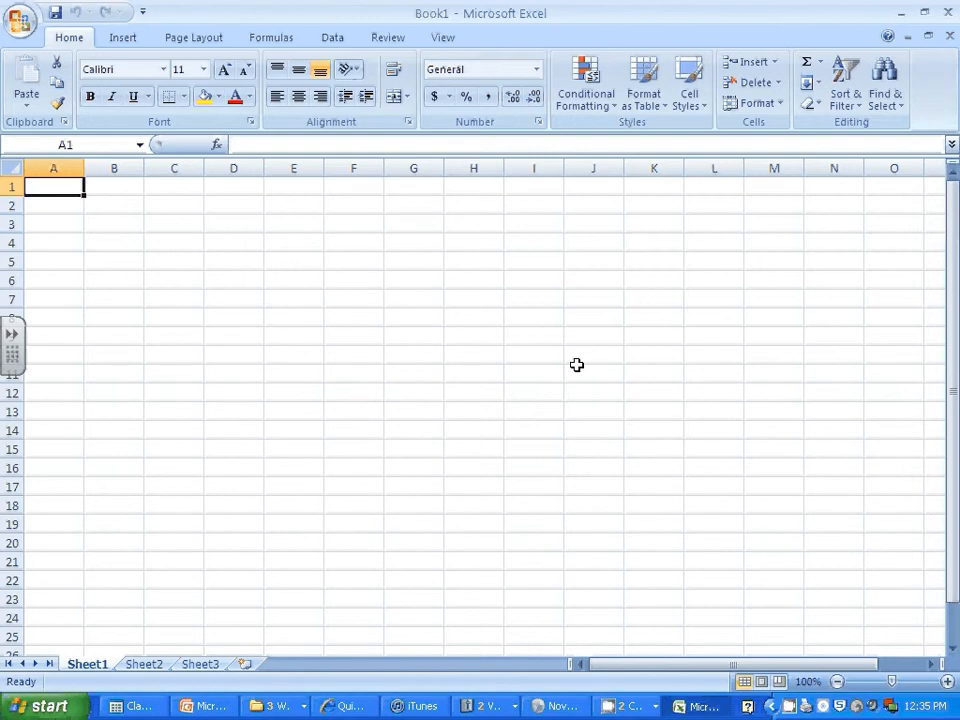
text(cells)
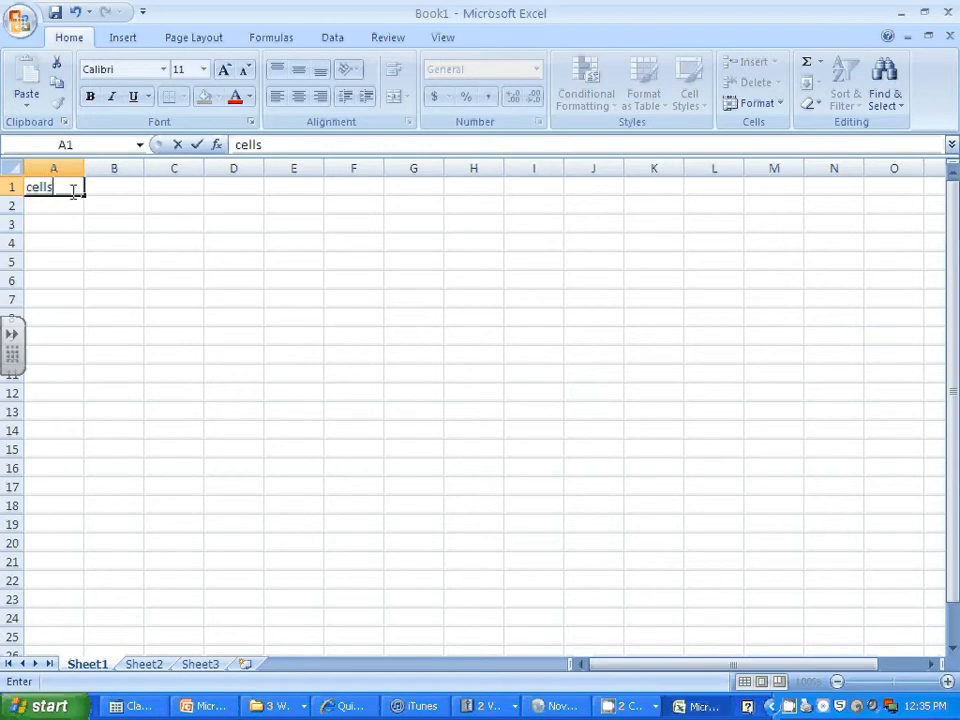
key(BackSpace)
key(BackSpace)
key(BackSpace)
key(BackSpace)
key(BackSpace)
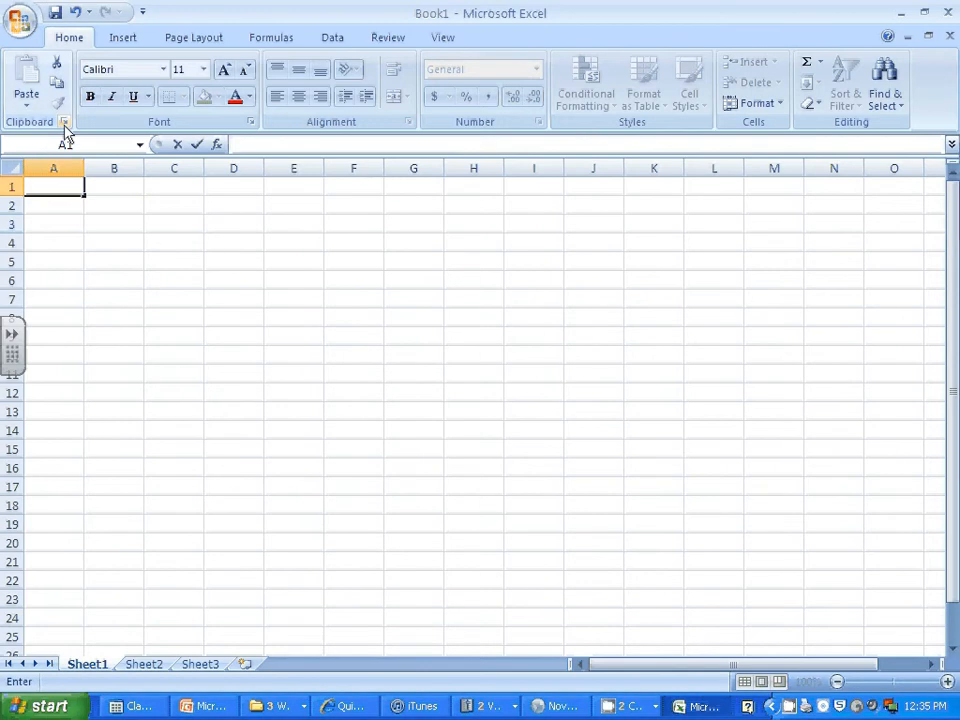
click(225, 336)
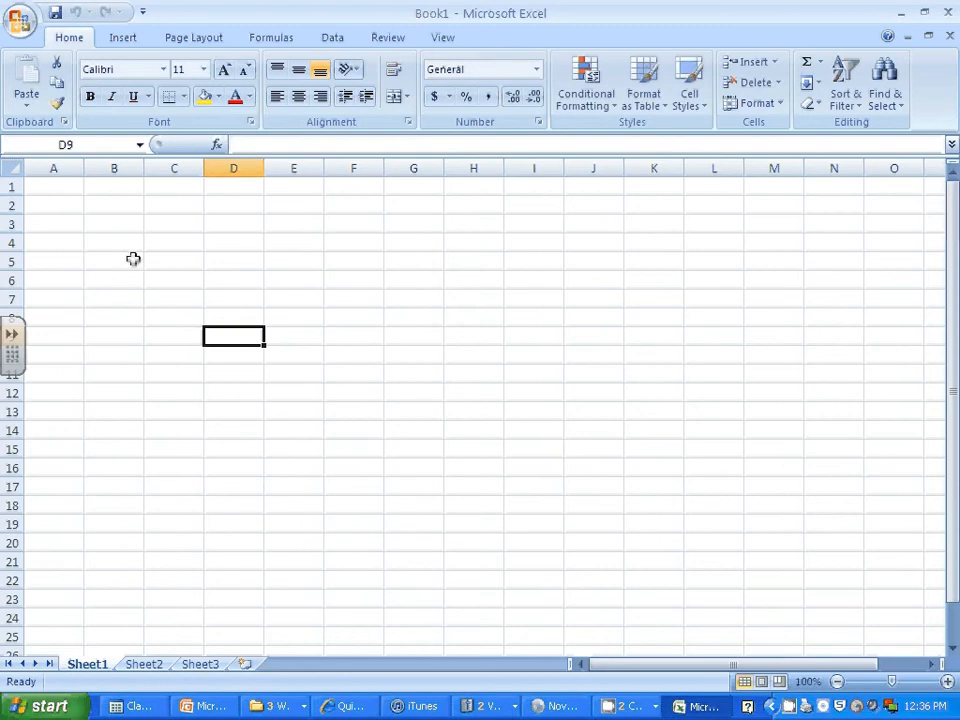
Enter January in cell A1 and autofill the months down to December in A12.
click(68, 189)
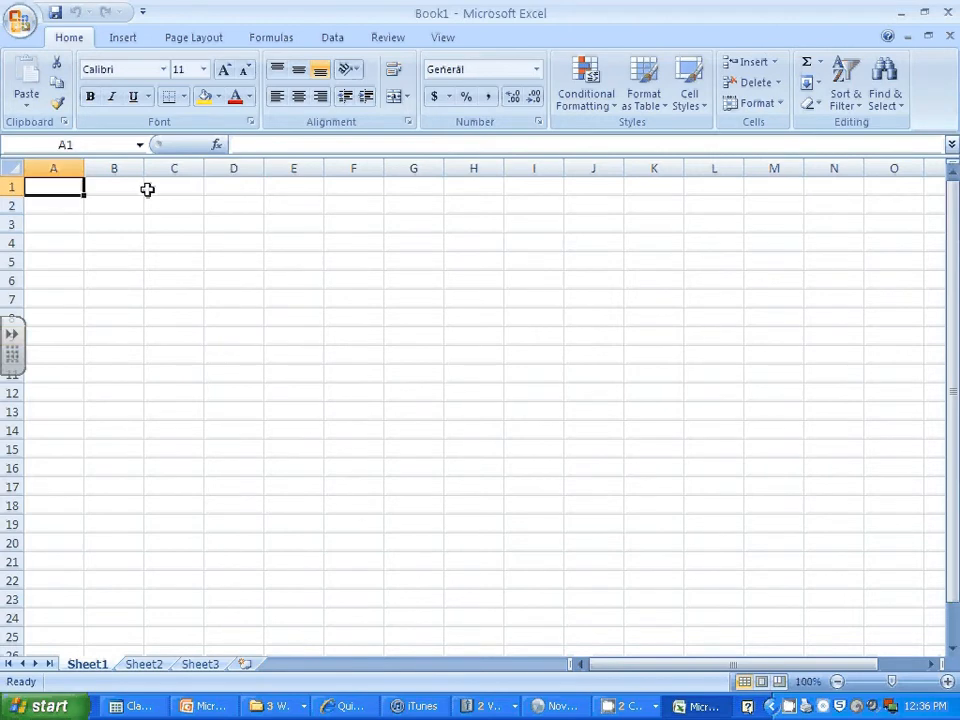
text(Ja)
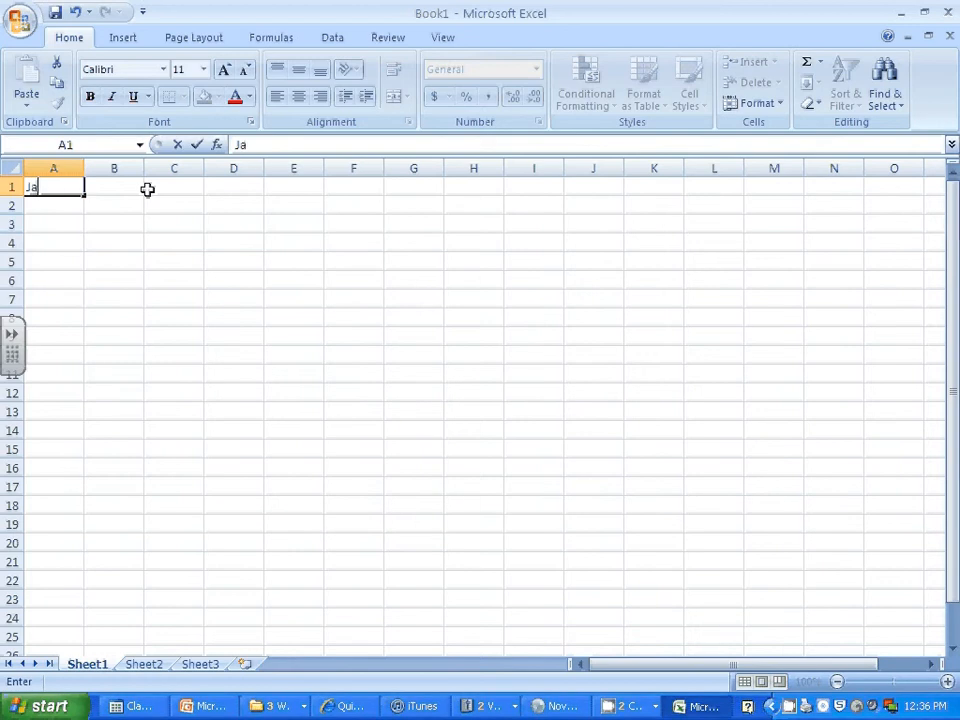
text(nuary)
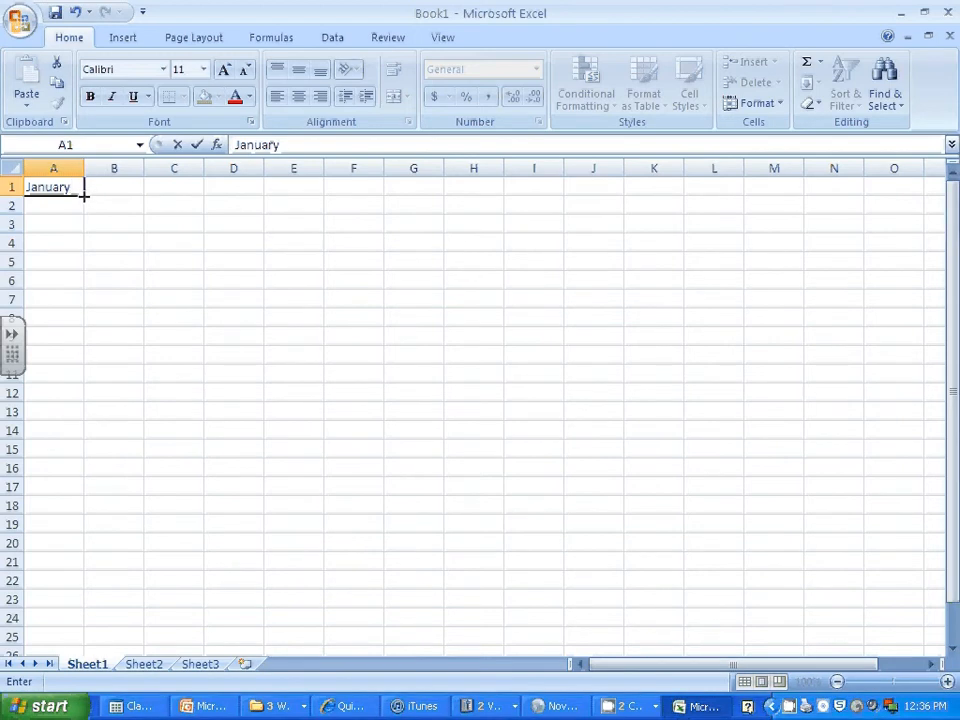
drag(84, 196, 87, 402)
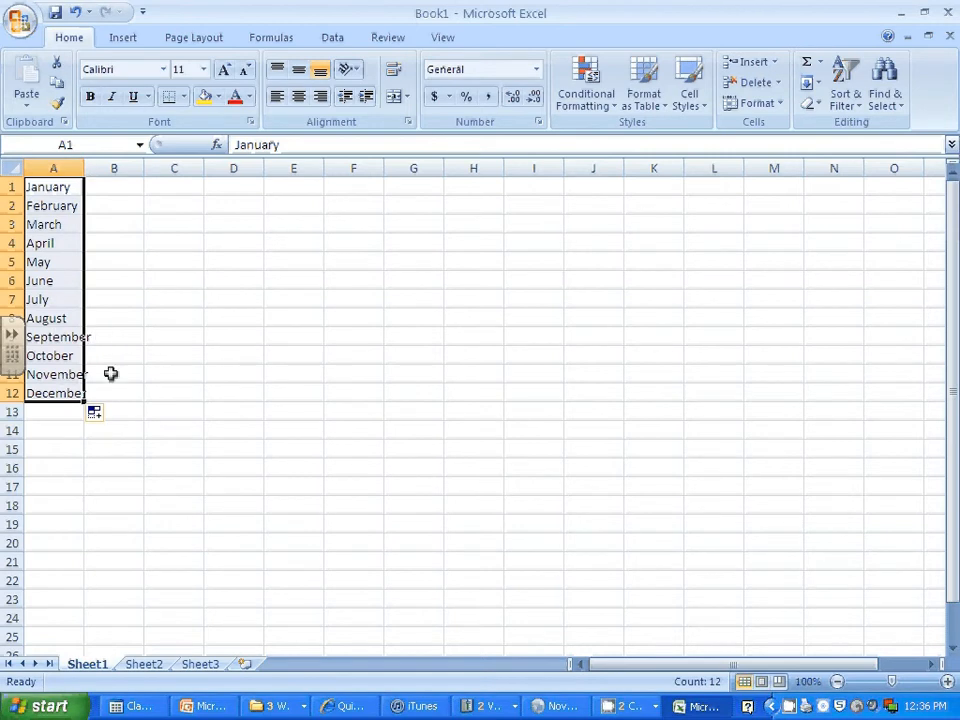
Autofit column A to the month names and widen it slightly further.
click(220, 450)
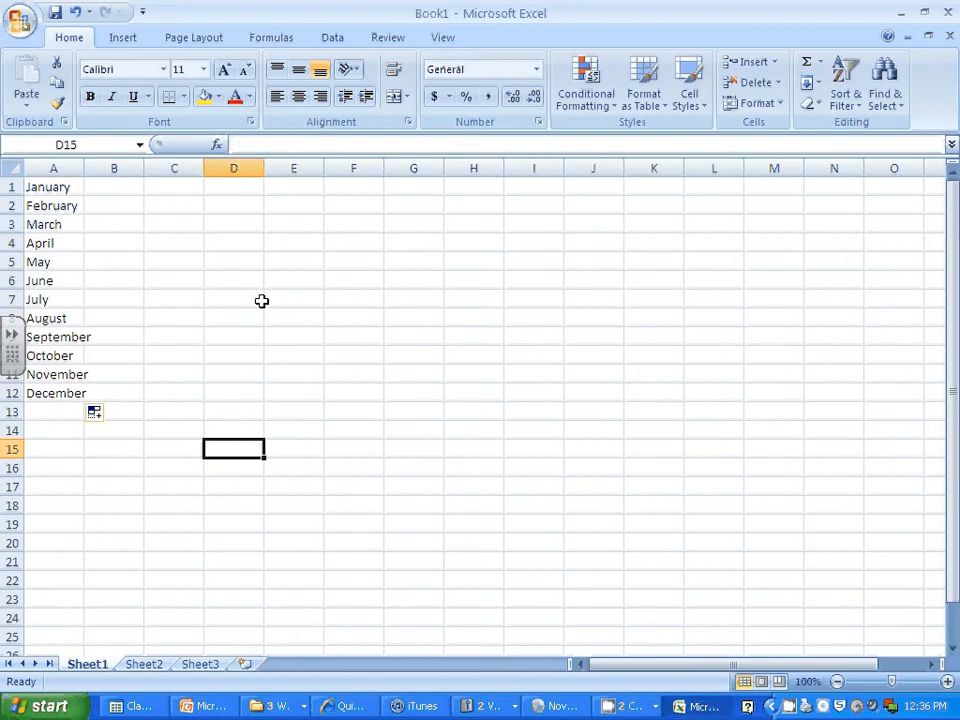
double_click(84, 167)
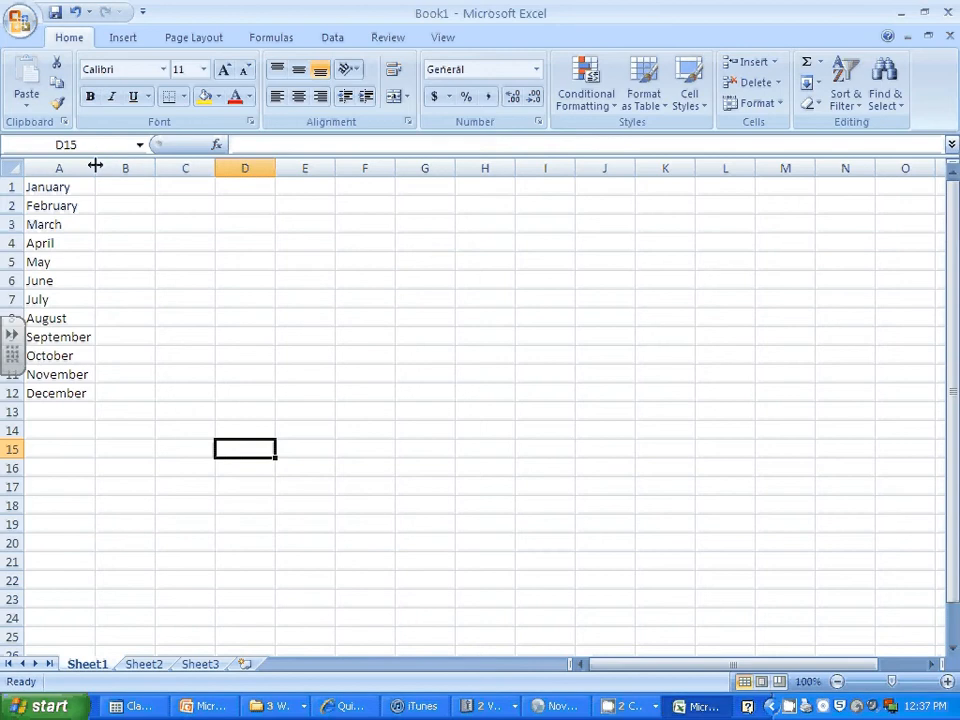
drag(95, 166, 118, 166)
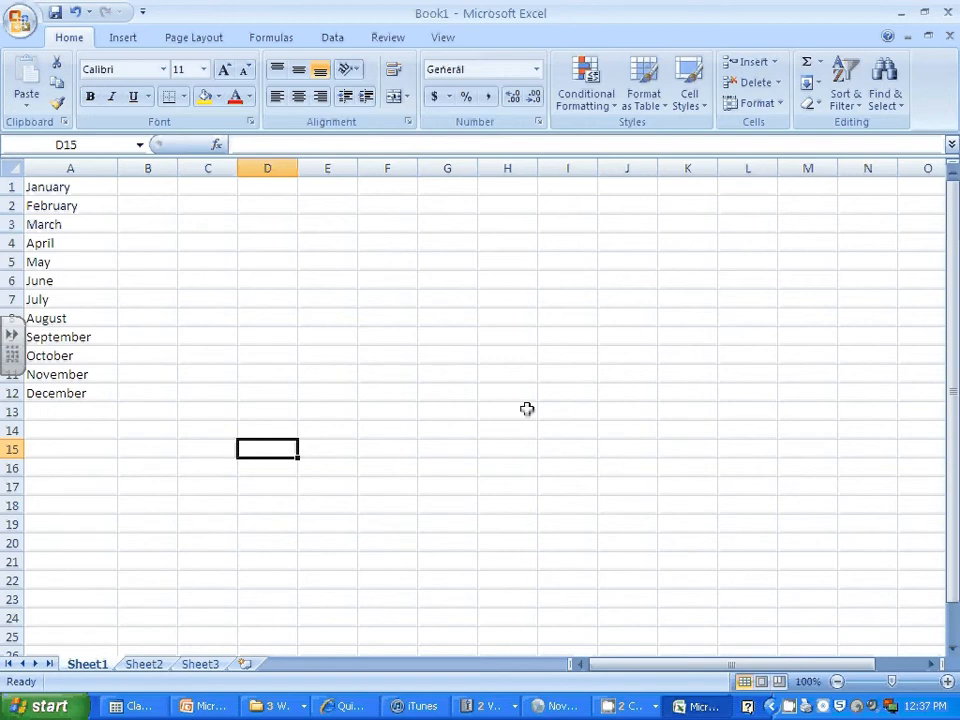
Enter the formula =SUM(B1:B12) in cell B13 to total the monthly amounts.
click(155, 414)
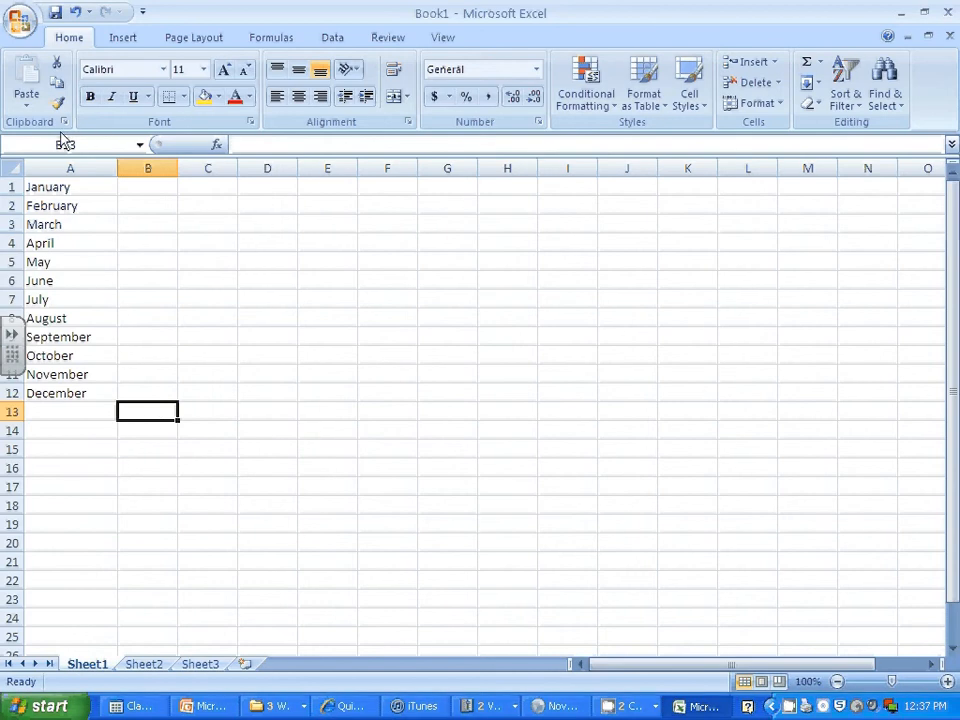
click(241, 144)
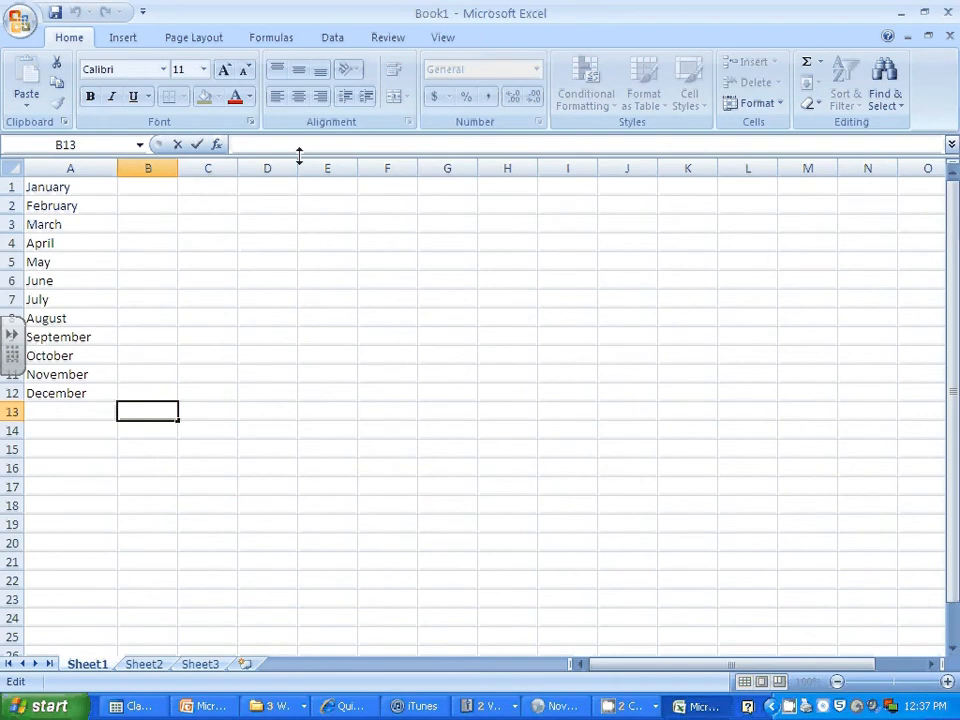
text(=)
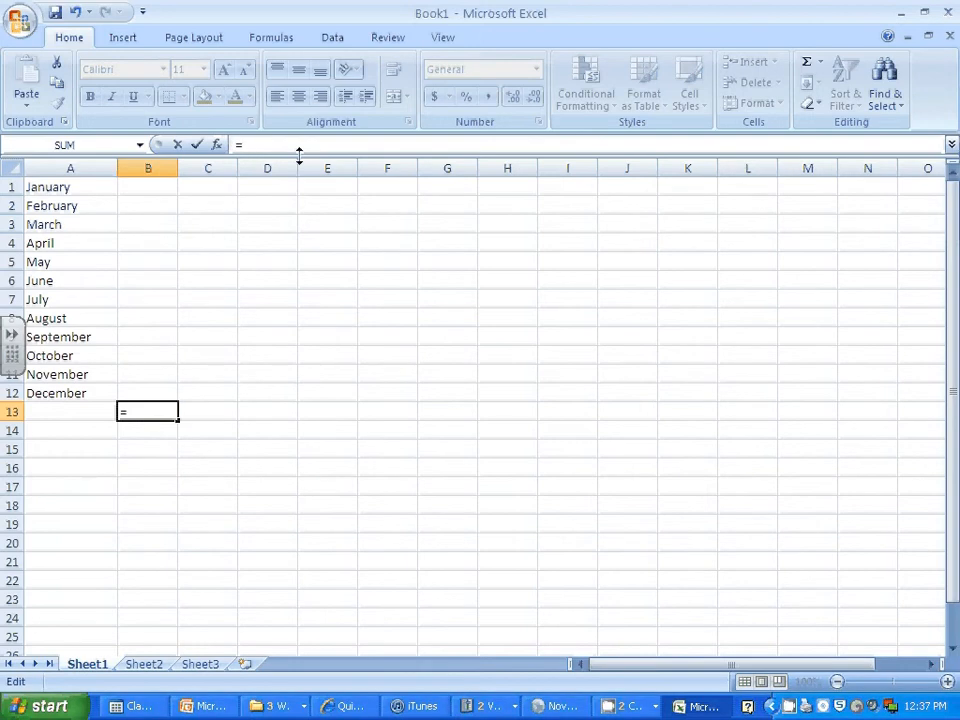
text(sum)
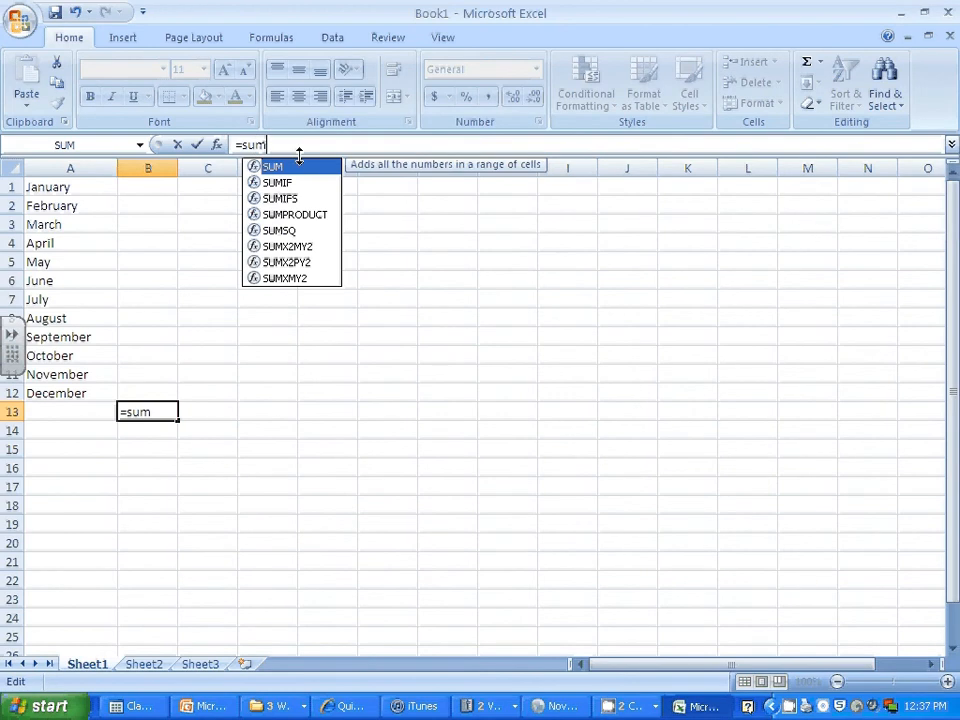
text(()
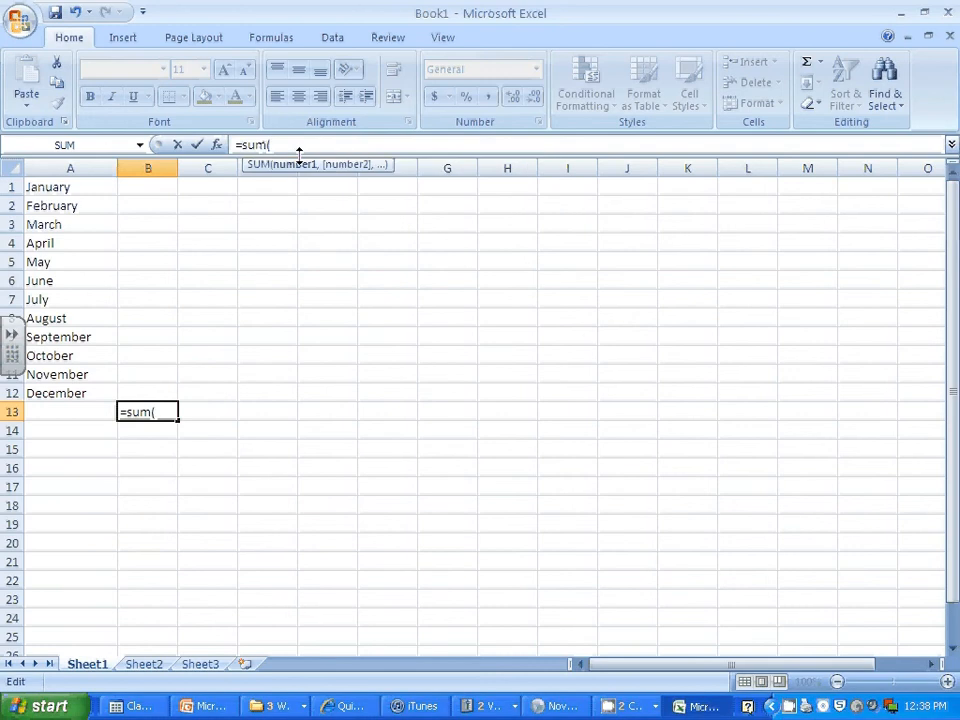
click(148, 186)
drag(148, 186, 144, 390)
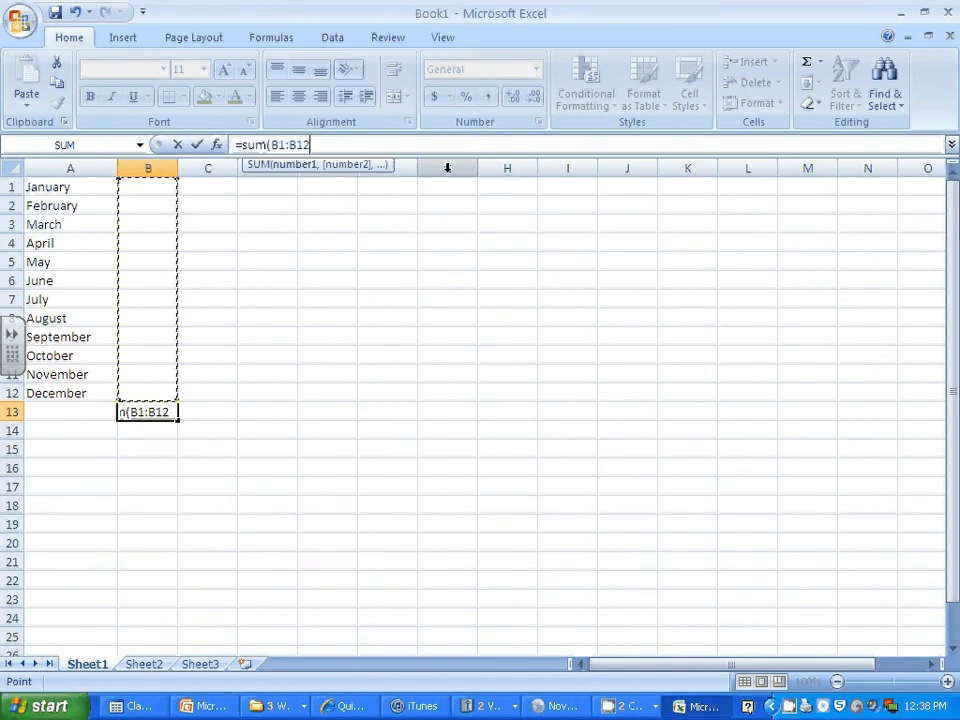
text())
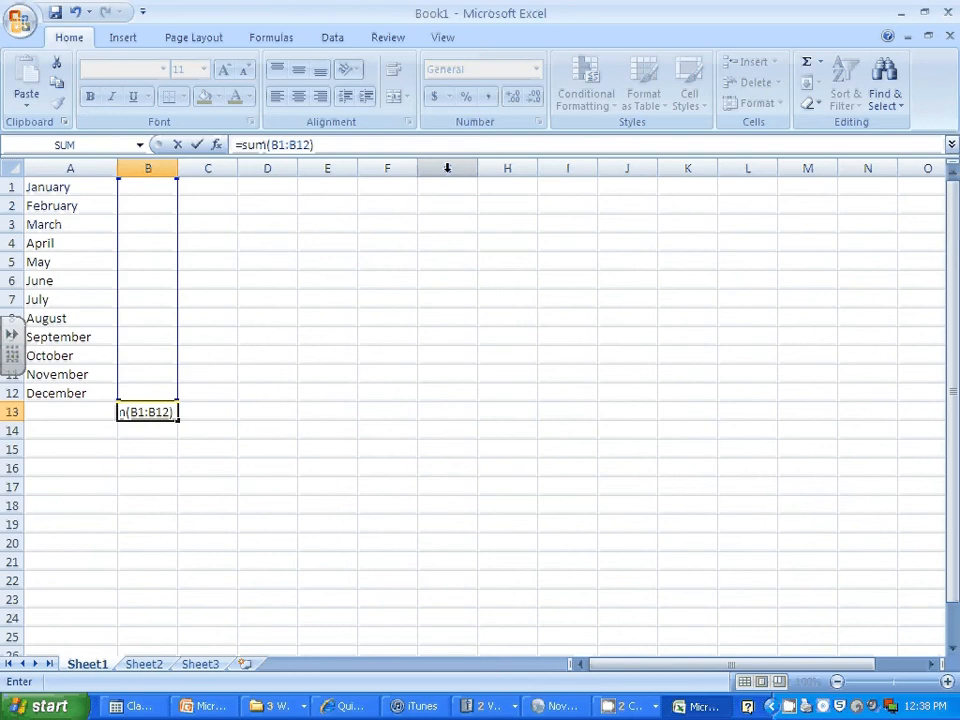
click(197, 145)
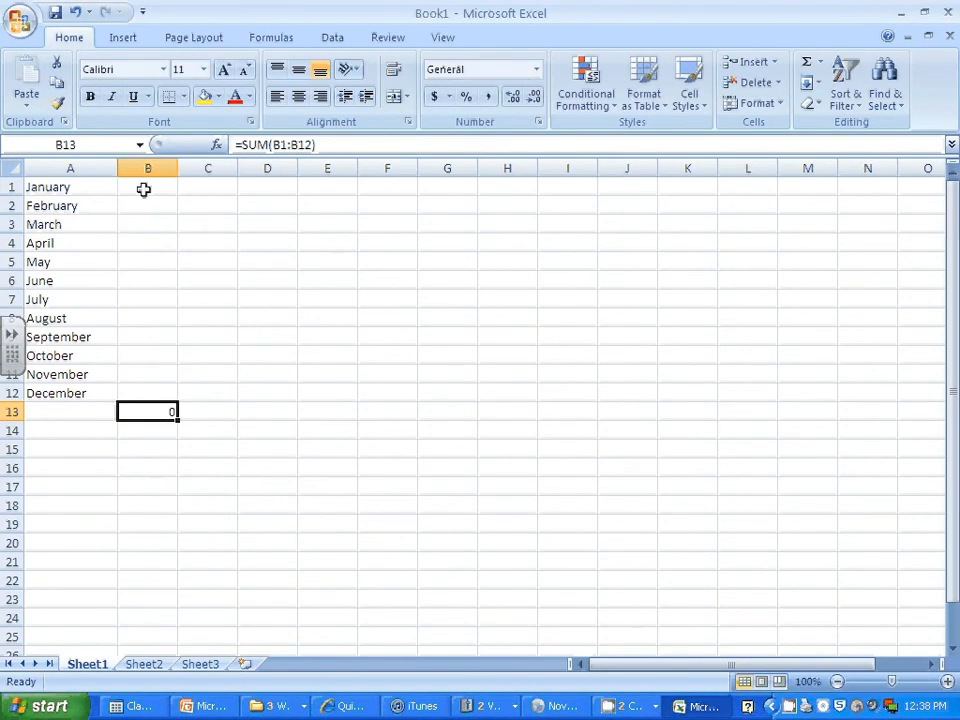
Enter the January to April amounts in B1:B4 as 150, 35, 12 and 1000.
click(144, 188)
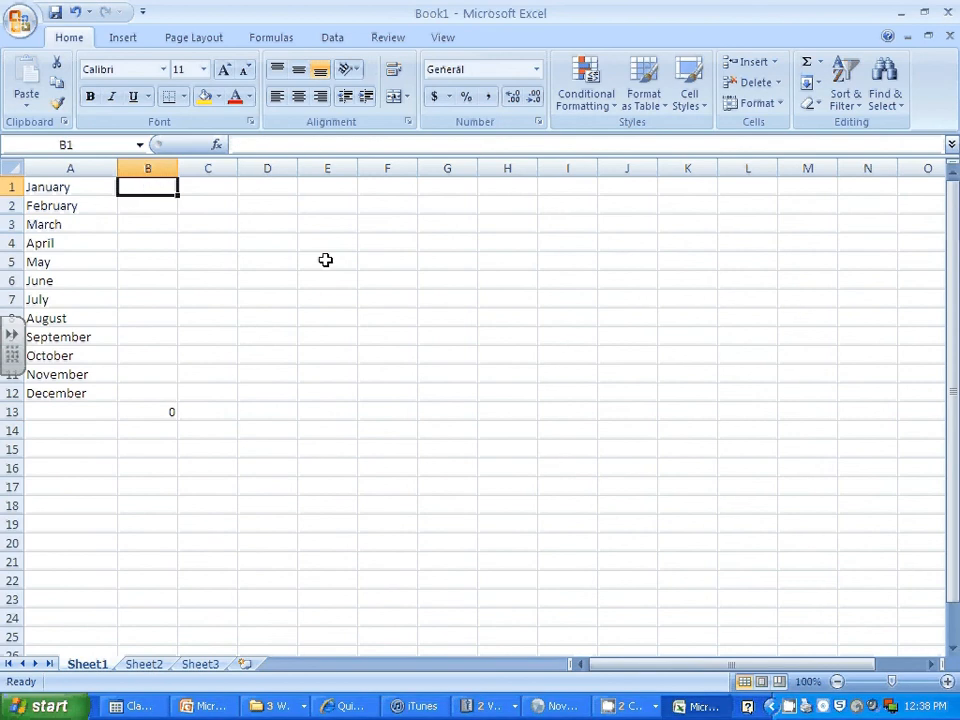
text(150)
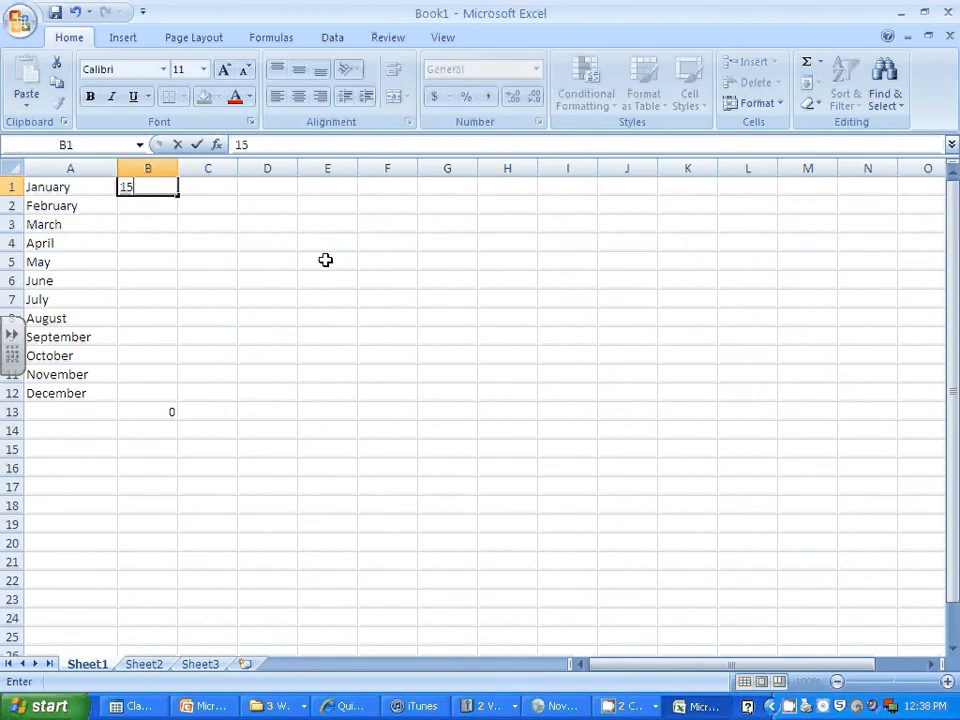
key(Return)
text(35)
key(Return)
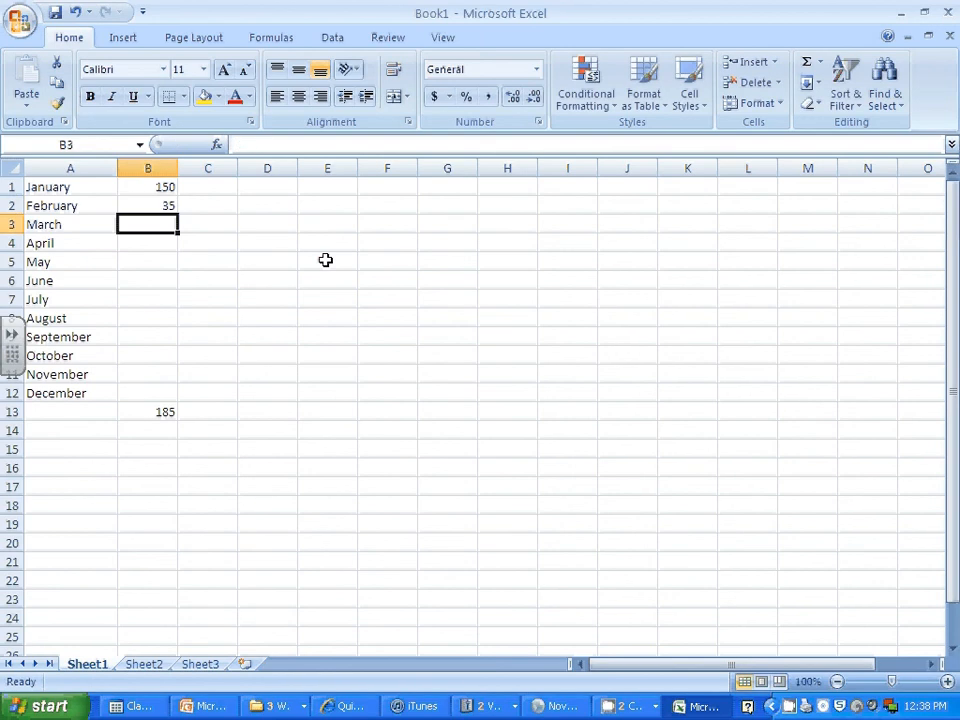
text(12)
key(Return)
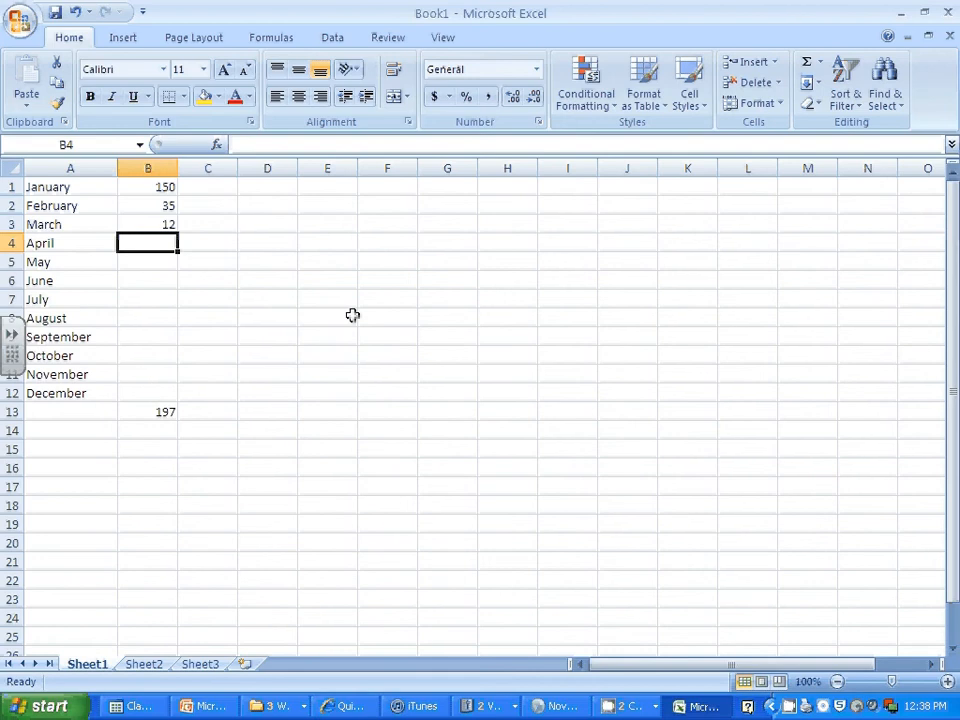
text(1)
text(00)
key(Return)
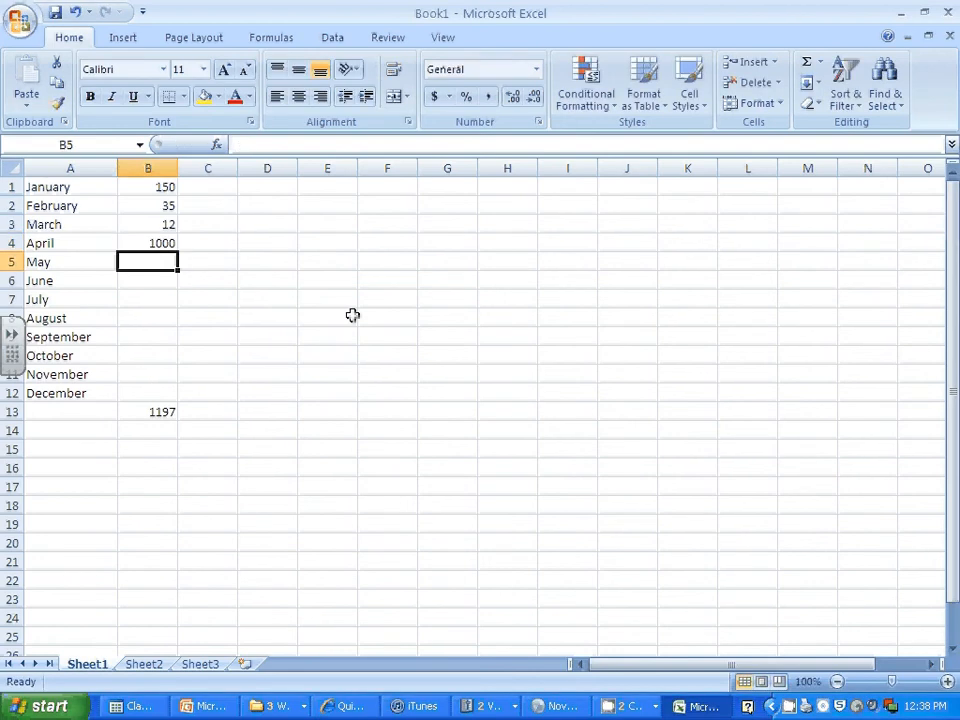
Enter the May to August amounts in B5:B8 as 350, 95, 35 and 1350.
text(350)
key(Return)
text(95)
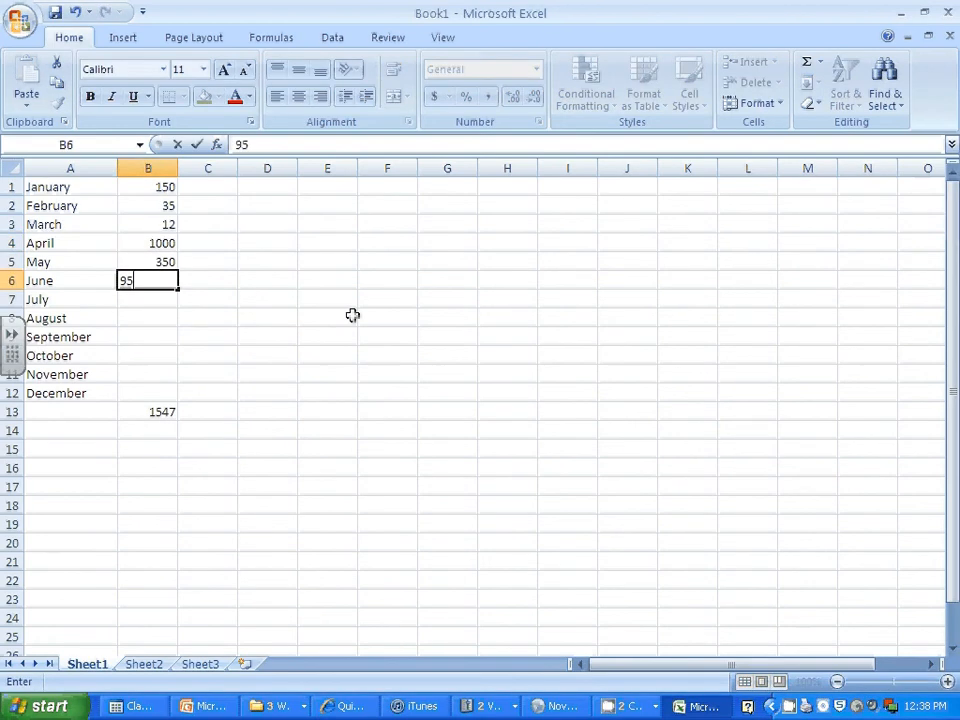
key(Return)
text(35)
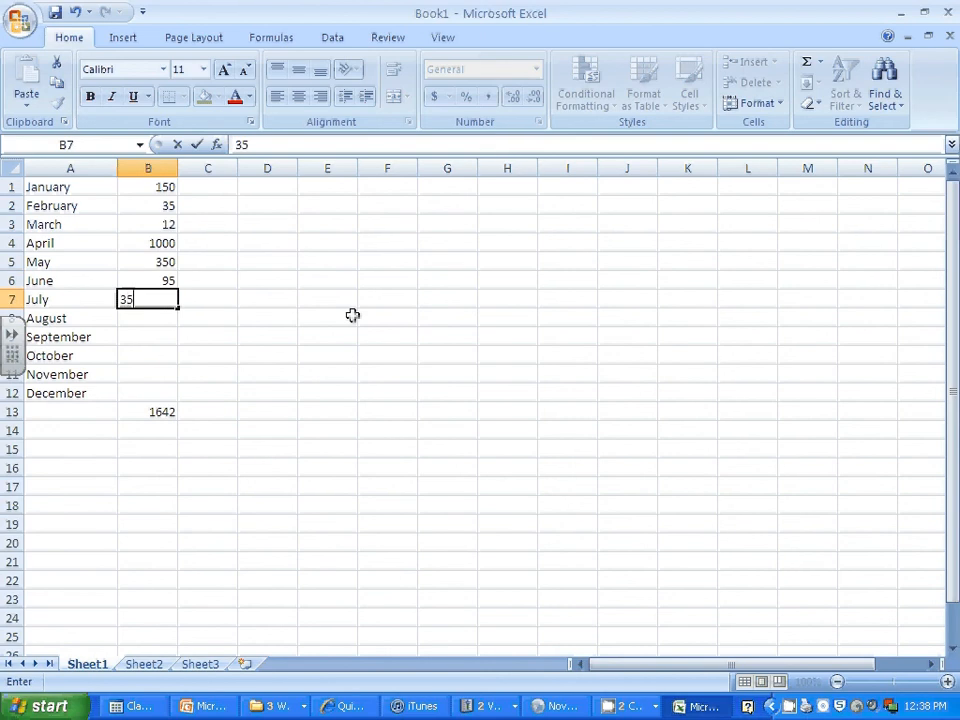
key(Return)
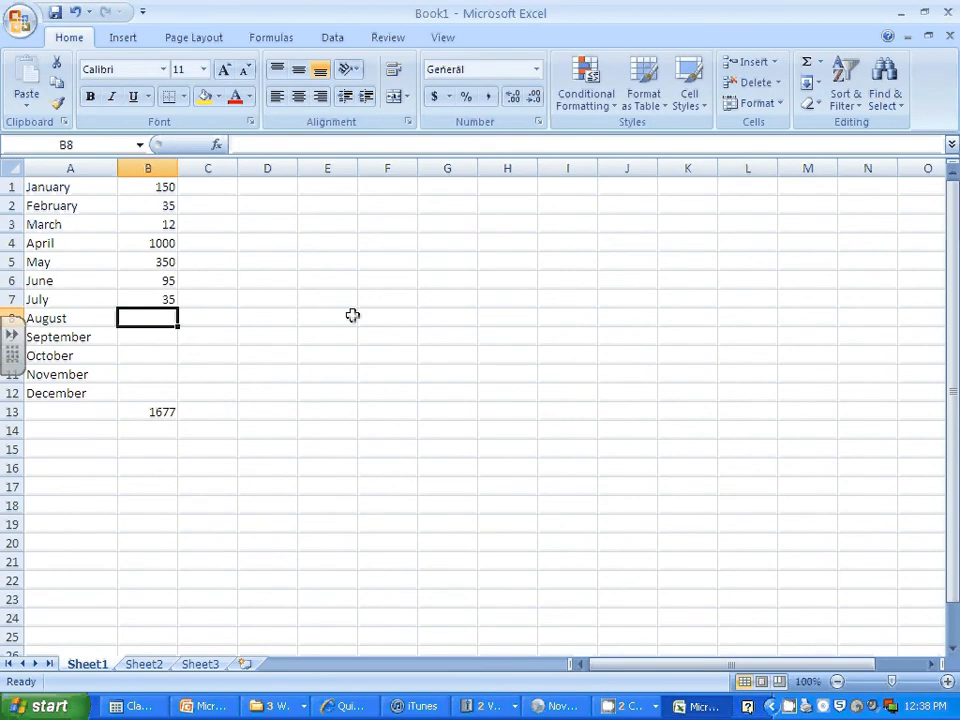
text(135)
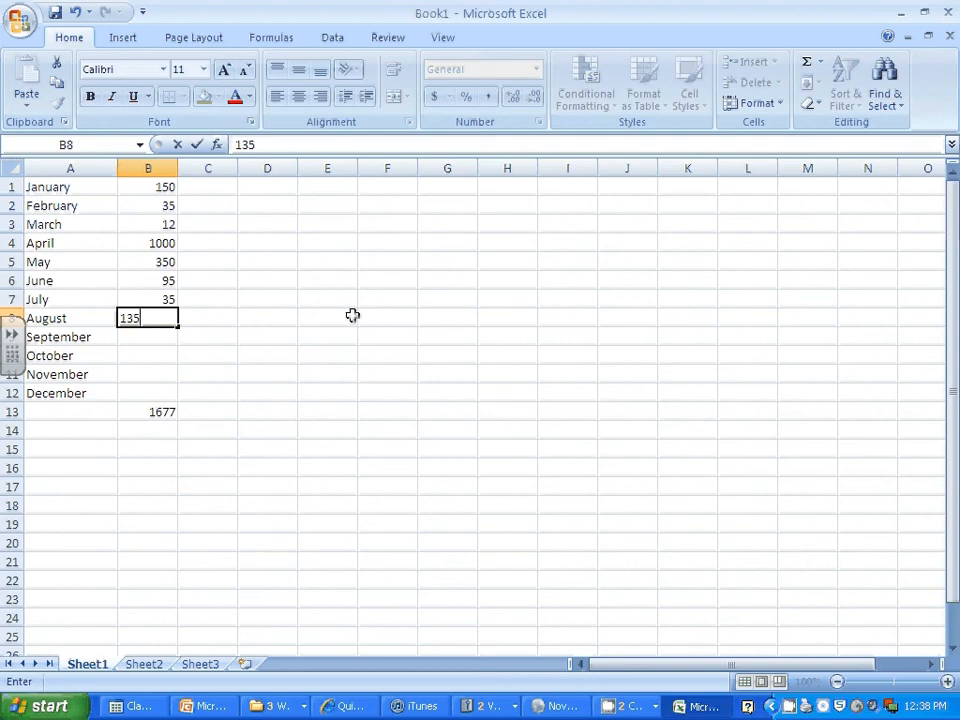
text(0)
key(Return)
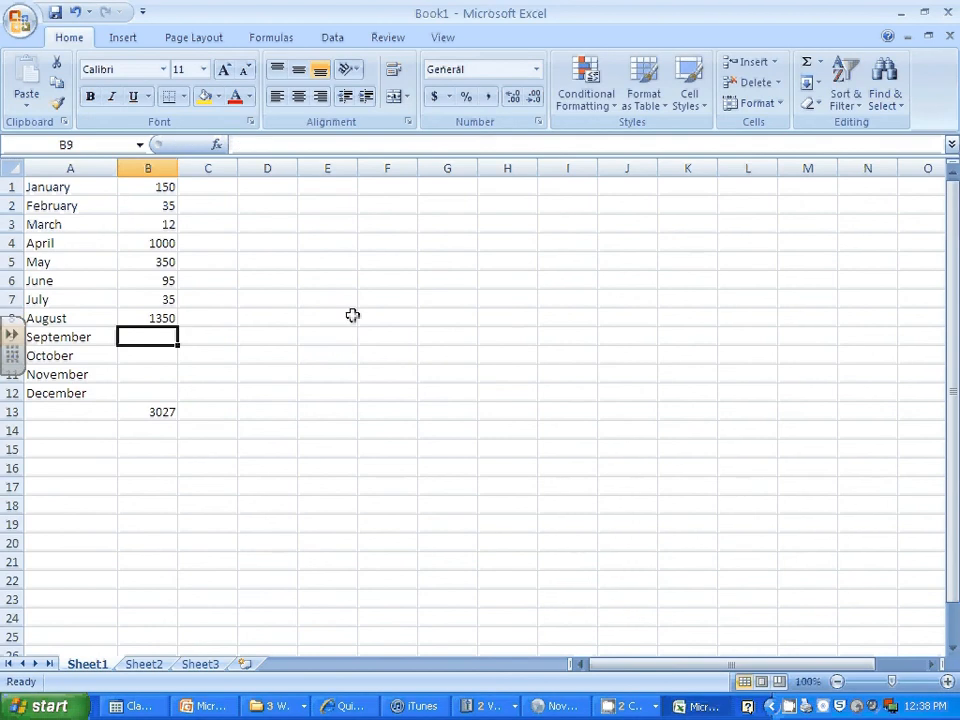
Enter the September to December amounts in B9:B12 as 1390, 170, 35 and 21.
text(1390)
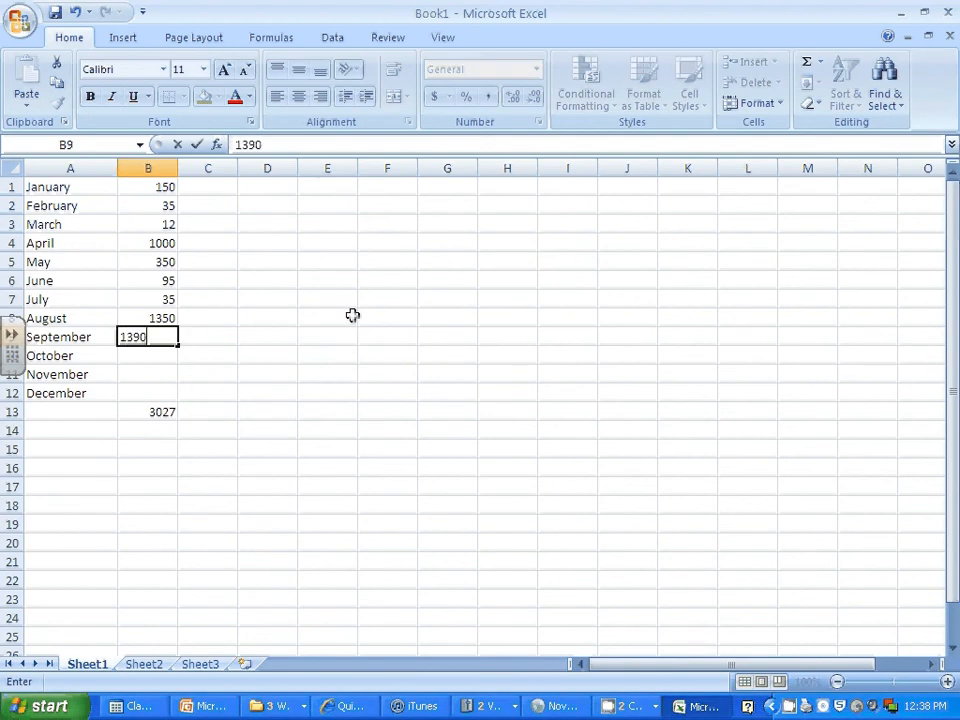
key(Return)
text(170)
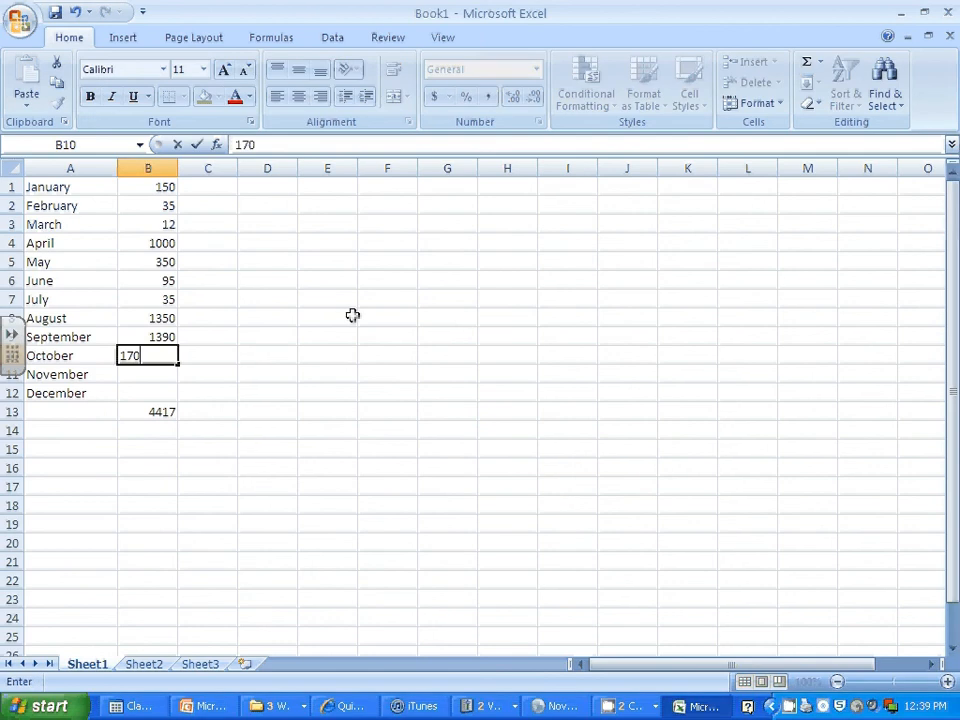
key(Return)
text(35)
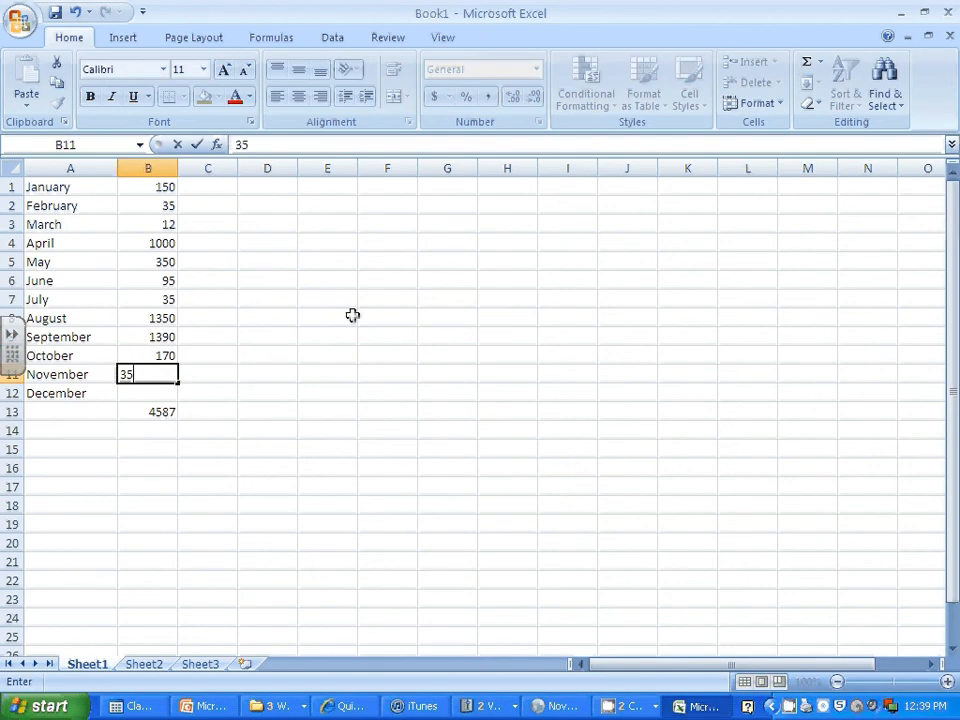
key(Return)
text(21)
key(Return)
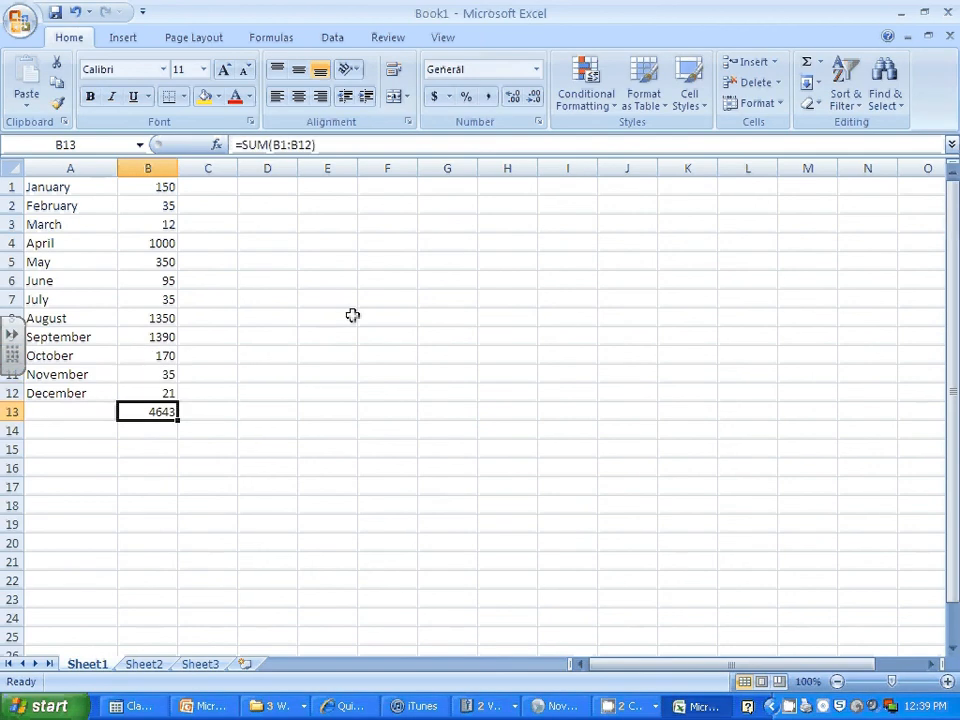
Format cells B1:B13 as Accounting with the $ symbol and 0 decimal places.
drag(160, 187, 155, 408)
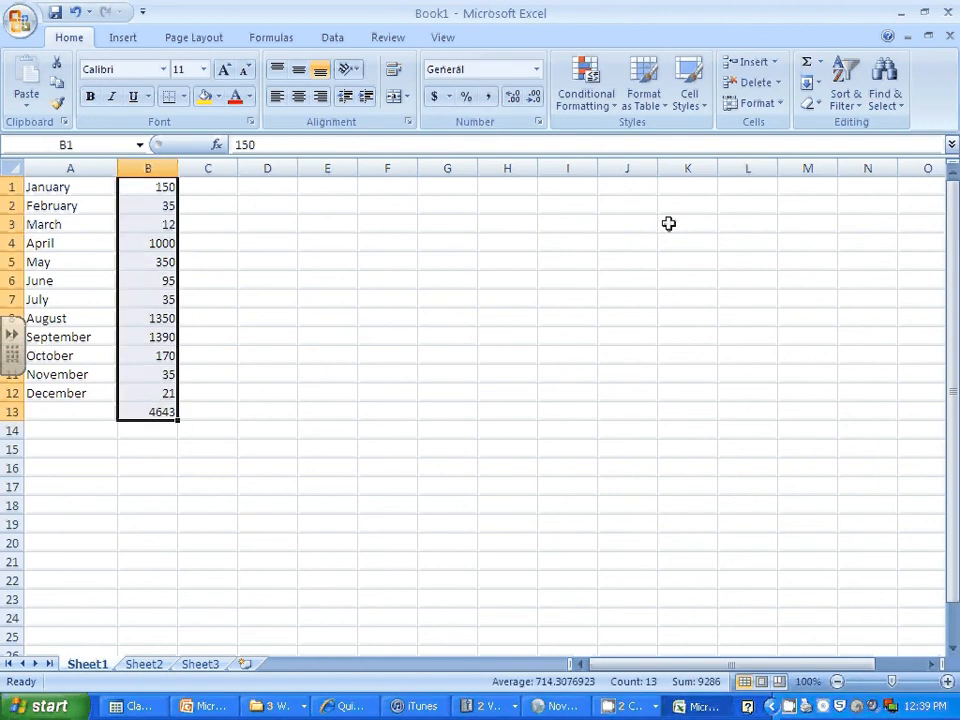
click(436, 98)
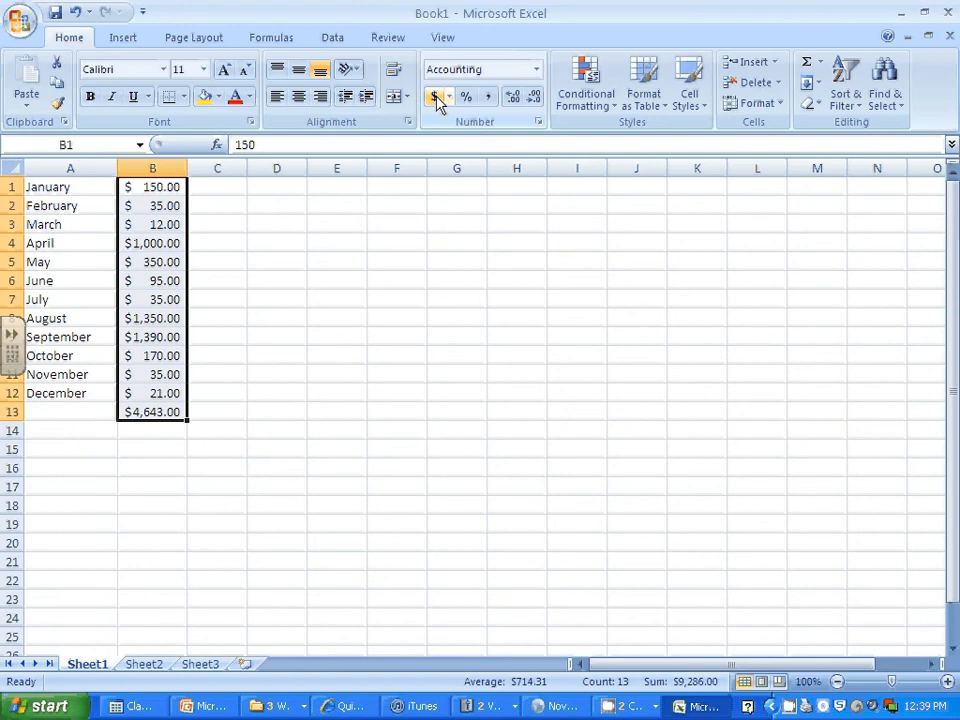
click(538, 122)
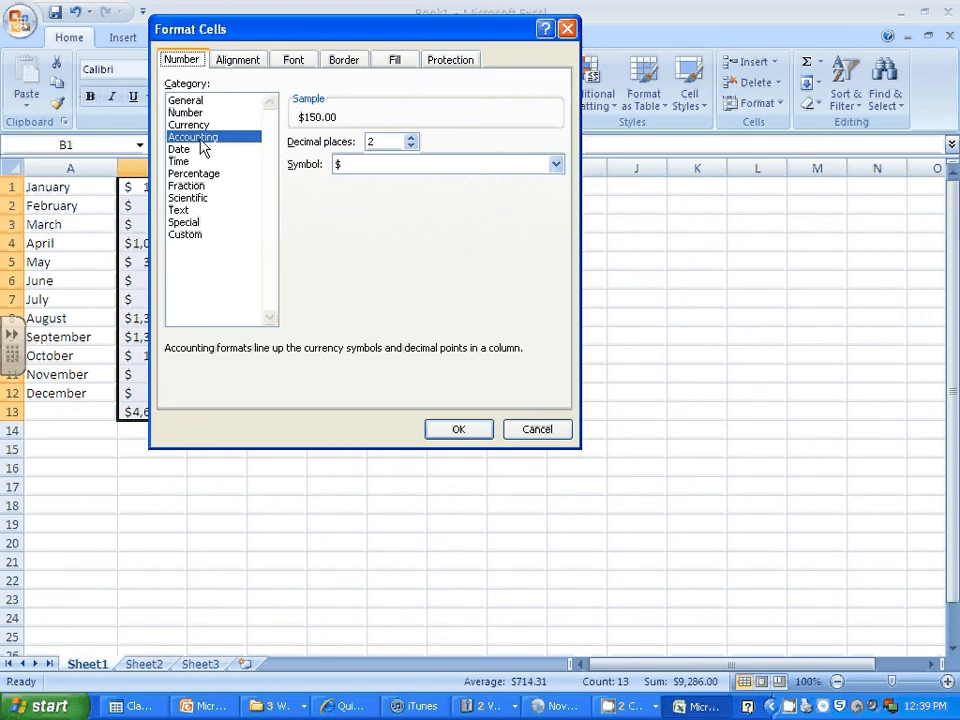
click(411, 145)
click(411, 145)
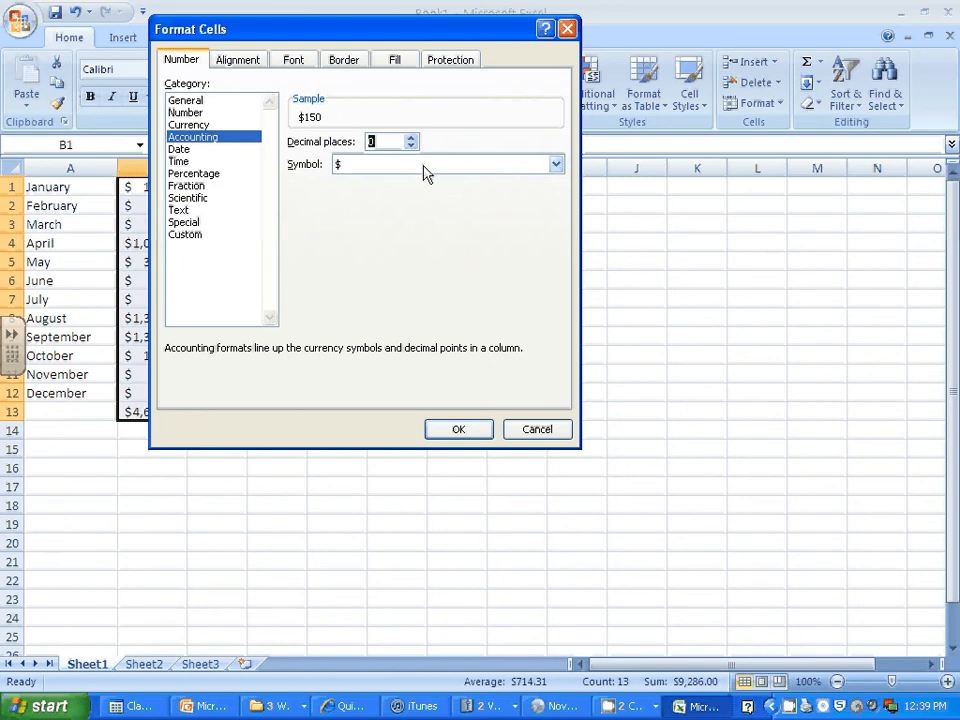
click(462, 432)
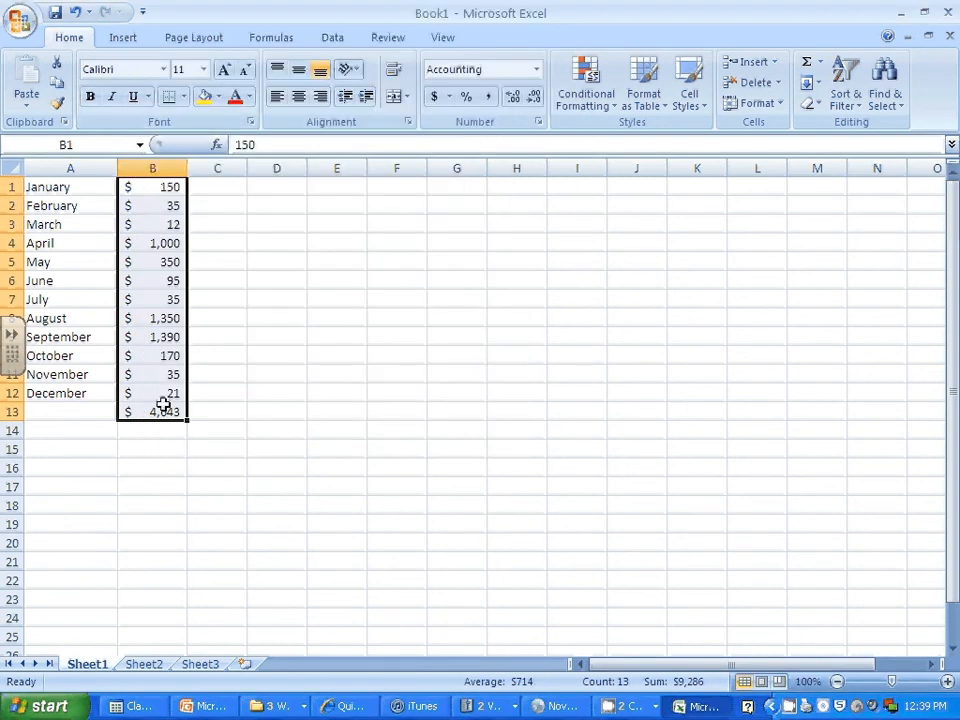